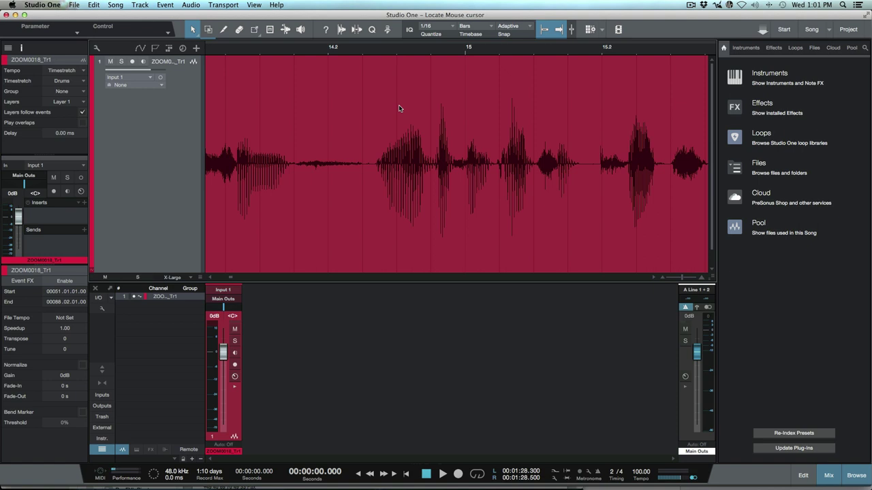
- Move the playhead from 16.350 through 17.332 to 18.450 seconds, zooming the arrangement out and back in
{"action": "left_click", "coordinate": [366, 52]}
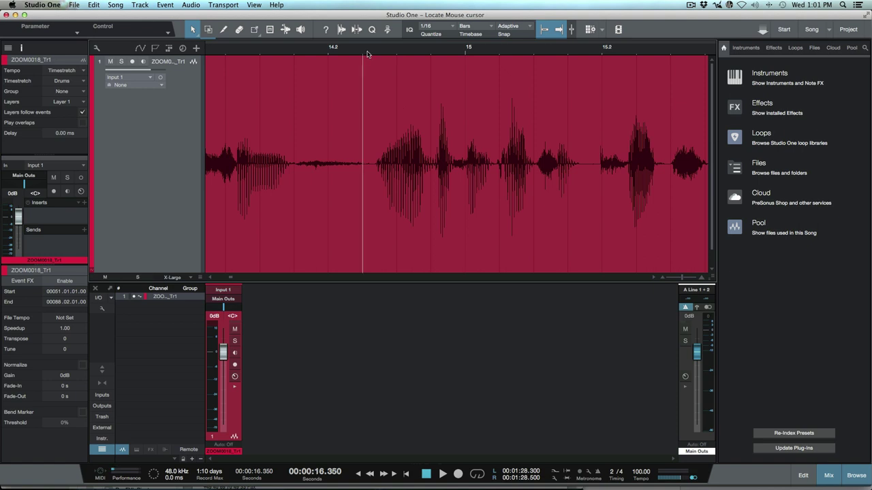
{"action": "left_click", "coordinate": [588, 53]}
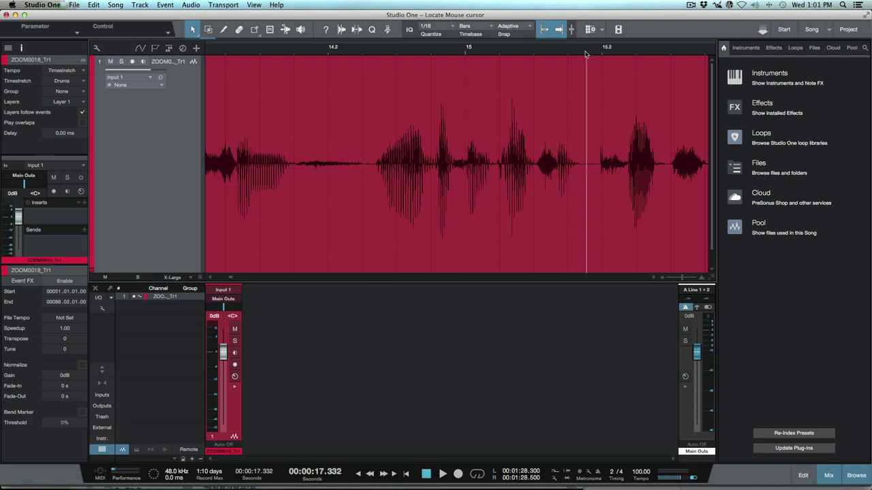
{"action": "scroll", "coordinate": [560, 95], "scroll_direction": "right", "scroll_amount": 5}
{"action": "scroll", "coordinate": [559, 95], "scroll_direction": "right", "scroll_amount": 2}
{"action": "left_click", "coordinate": [578, 53]}
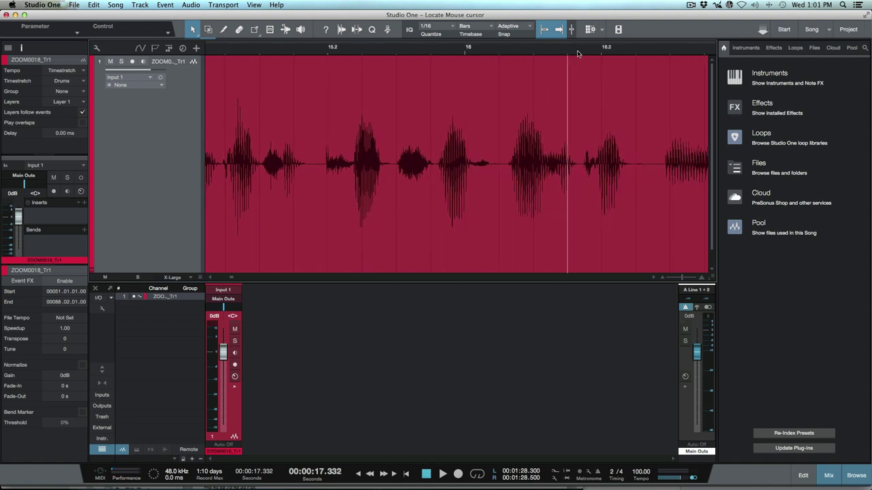
{"action": "key", "text": "w"}
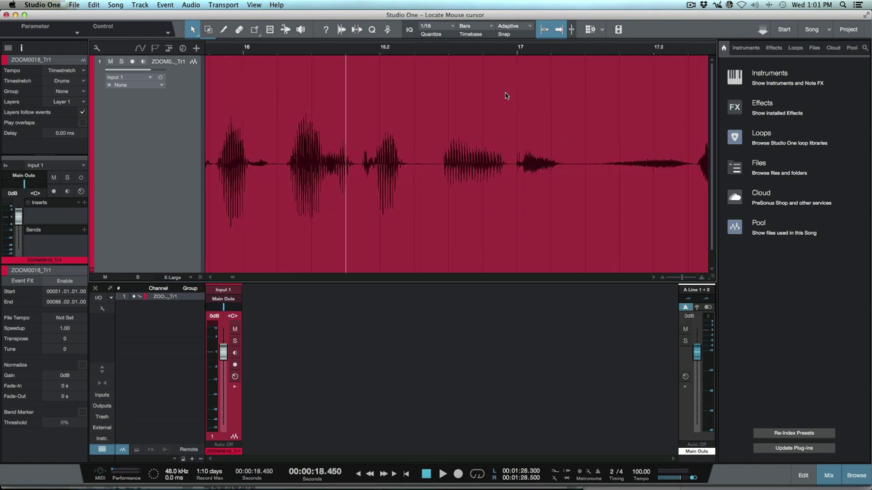
{"action": "key", "text": "e"}
{"action": "scroll", "coordinate": [507, 98], "scroll_direction": "left", "scroll_amount": 3}
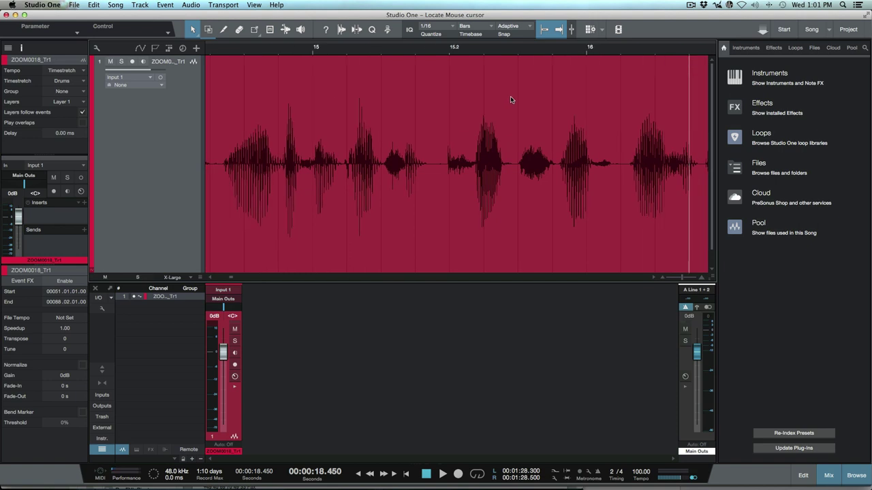
- Open Preferences and view the Advanced Editing options, where 'Locate when clicked in empty space' is enabled
{"action": "key", "text": "super+comma"}
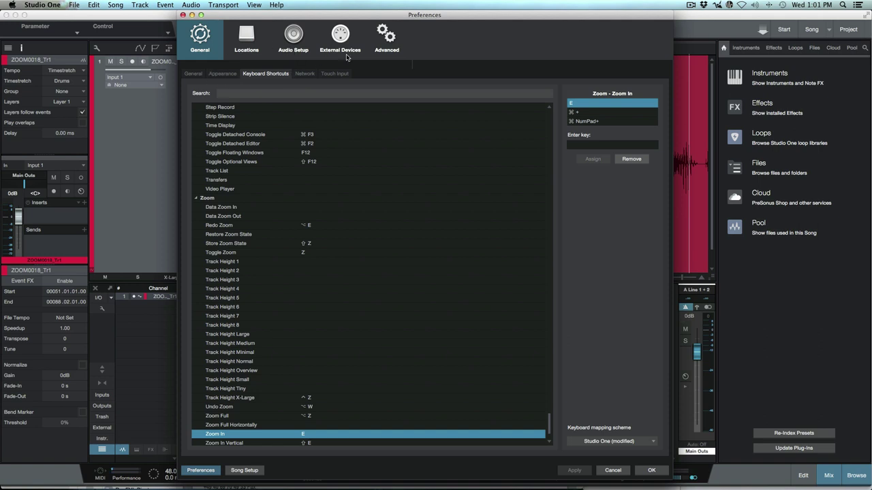
{"action": "left_click", "coordinate": [390, 41]}
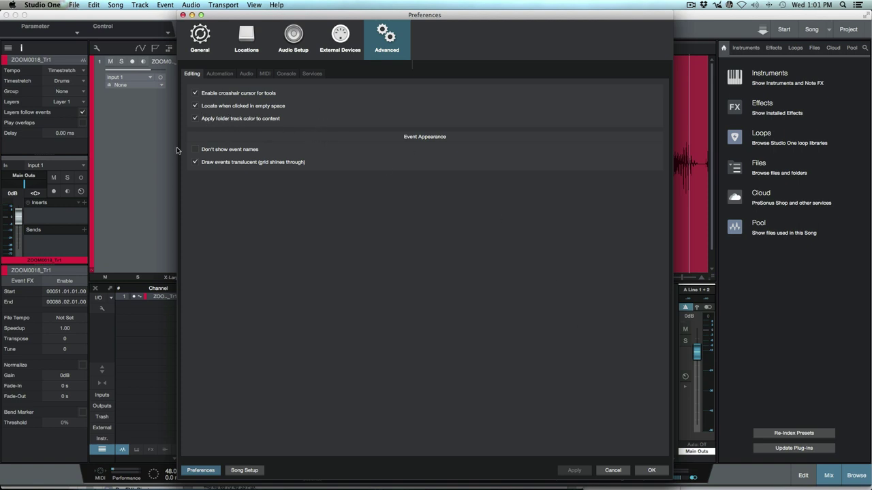
- Close Preferences, set the audio track to Large height, and locate the playhead near 17.100 seconds in bar 15
{"action": "left_click", "coordinate": [651, 470]}
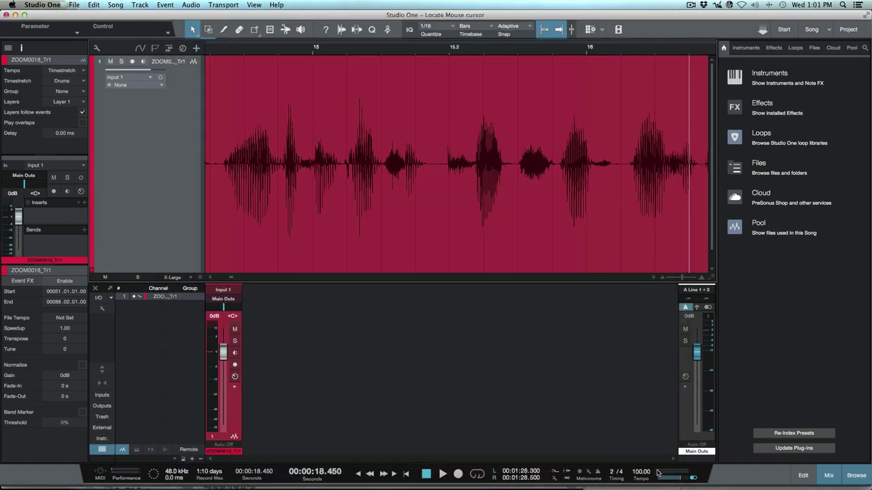
{"action": "key", "text": "shift+w"}
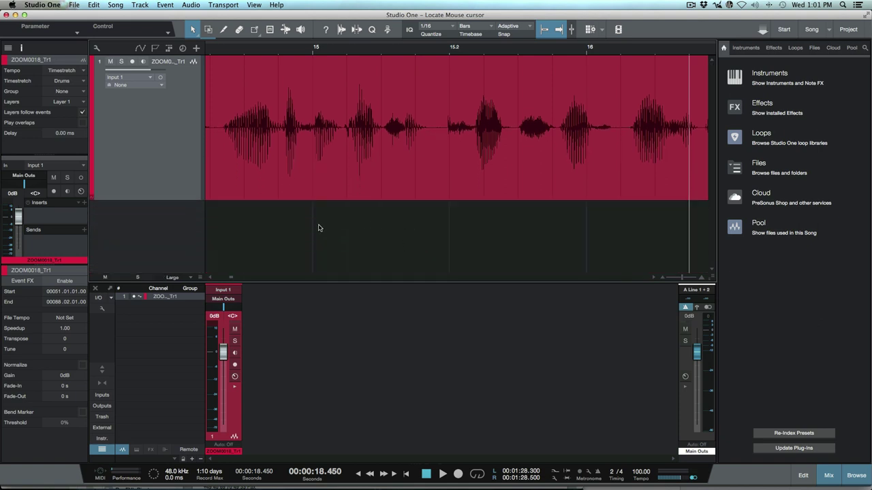
{"action": "left_click", "coordinate": [325, 227]}
{"action": "left_click", "coordinate": [337, 227]}
{"action": "left_click", "coordinate": [371, 229]}
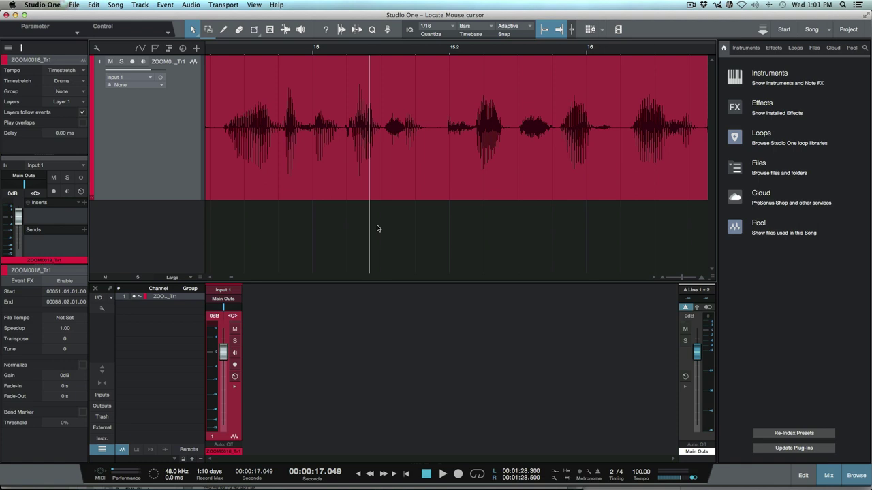
{"action": "left_click", "coordinate": [387, 229]}
- Move the playhead to the 15.2 grid line
{"action": "left_click", "coordinate": [461, 228]}
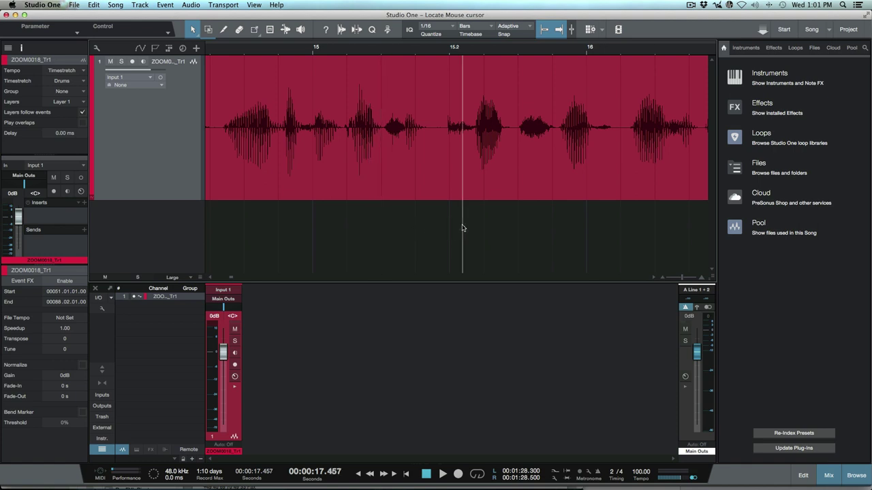
{"action": "left_click", "coordinate": [520, 227]}
{"action": "left_click", "coordinate": [604, 237]}
{"action": "left_click", "coordinate": [470, 234]}
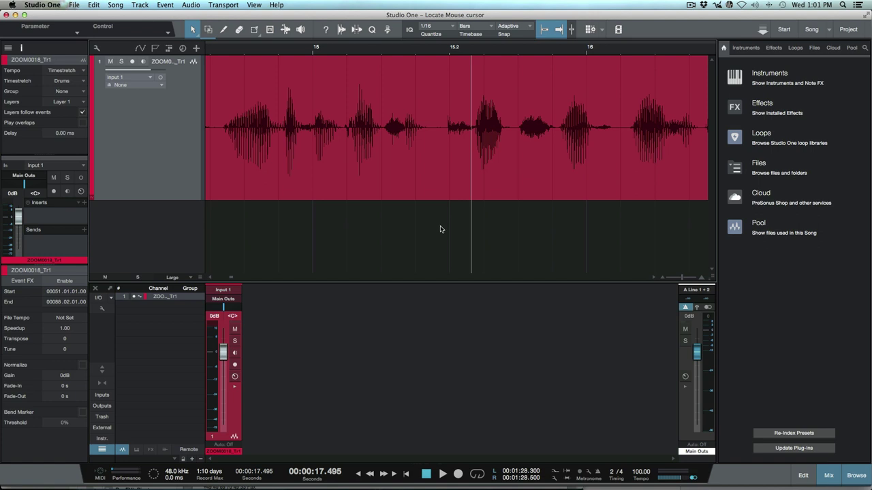
{"action": "left_click", "coordinate": [441, 53]}
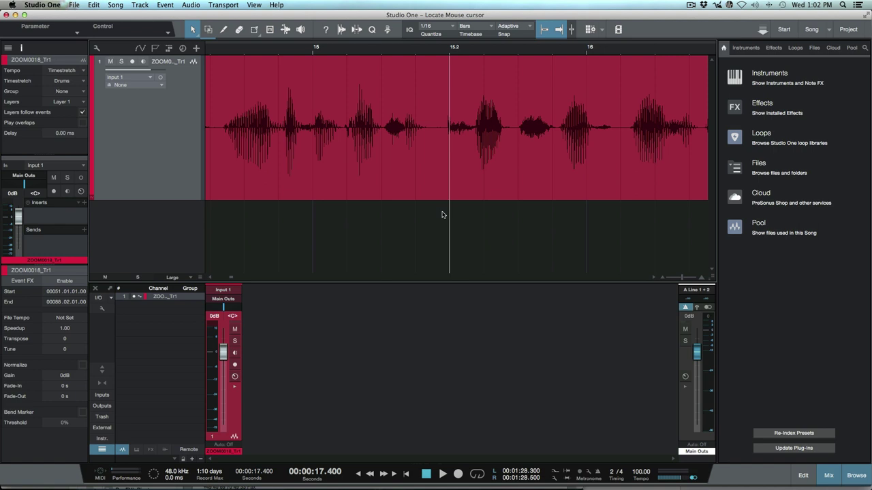
- Locate the playhead at the mouse in the waveform (17.369, 17.682, 17.352, 17.111), ending at 16.663 seconds
{"action": "key", "text": "l"}
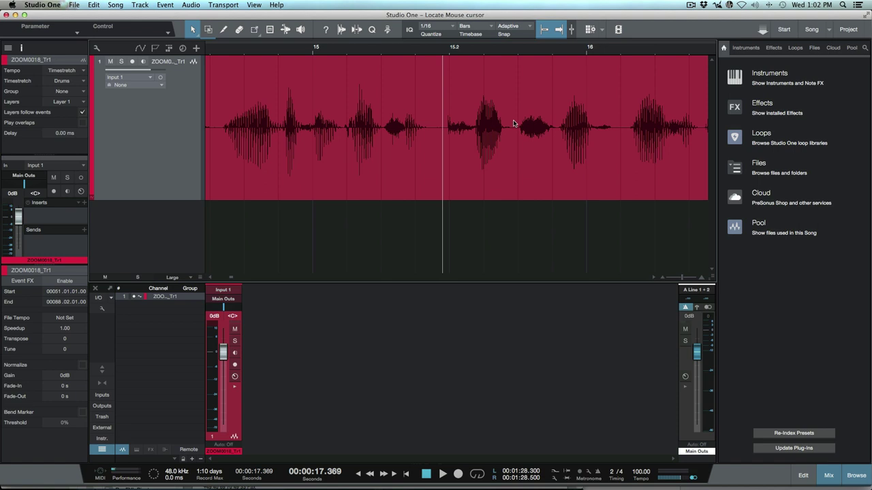
{"action": "key", "text": "l"}
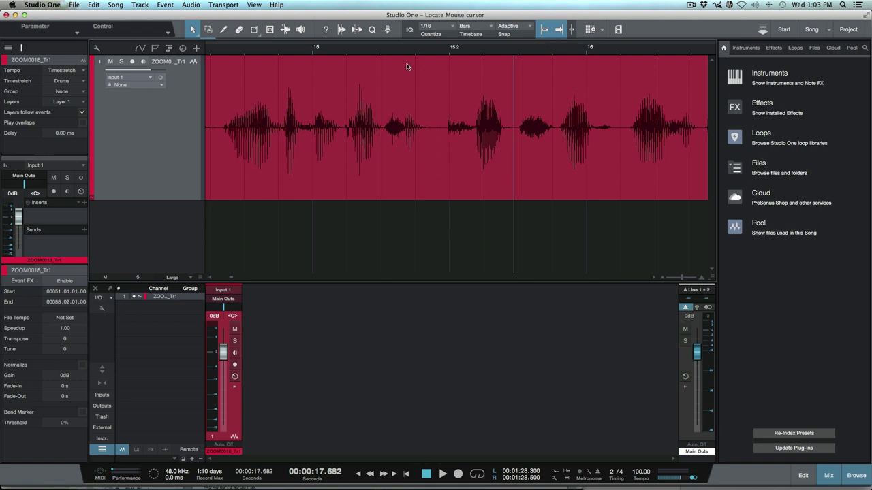
{"action": "key", "text": "l"}
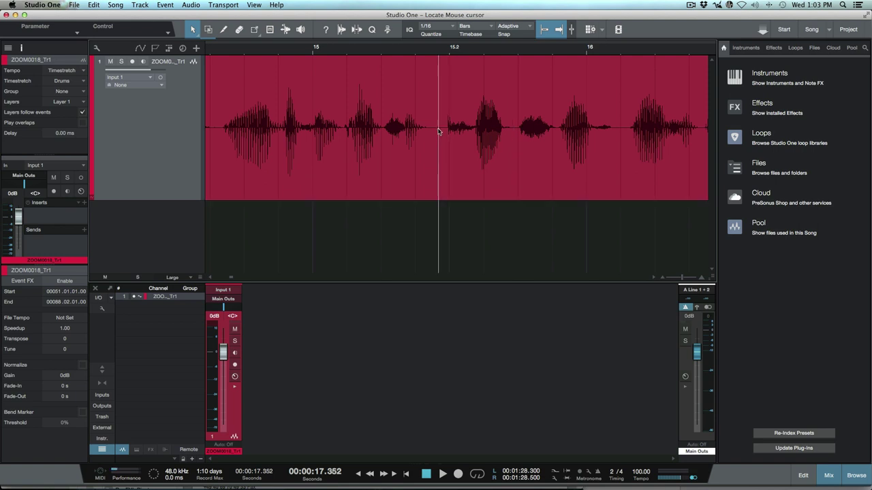
{"action": "key", "text": "l"}
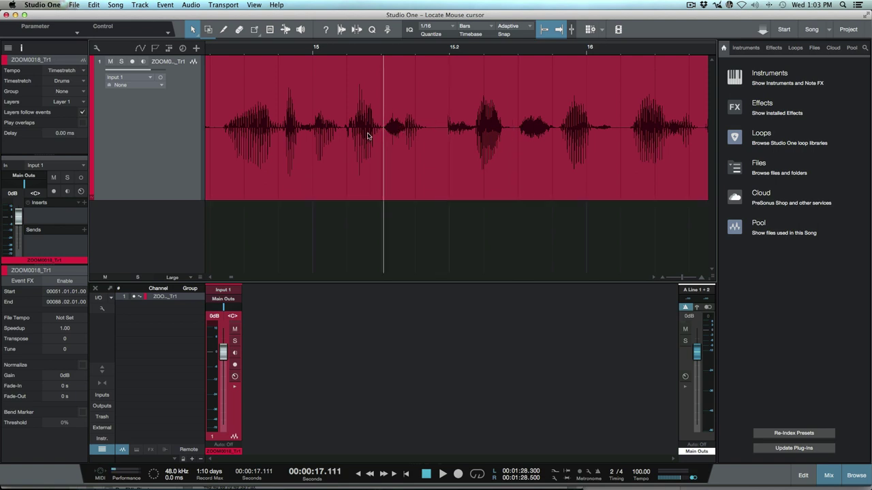
{"action": "key", "text": "l"}
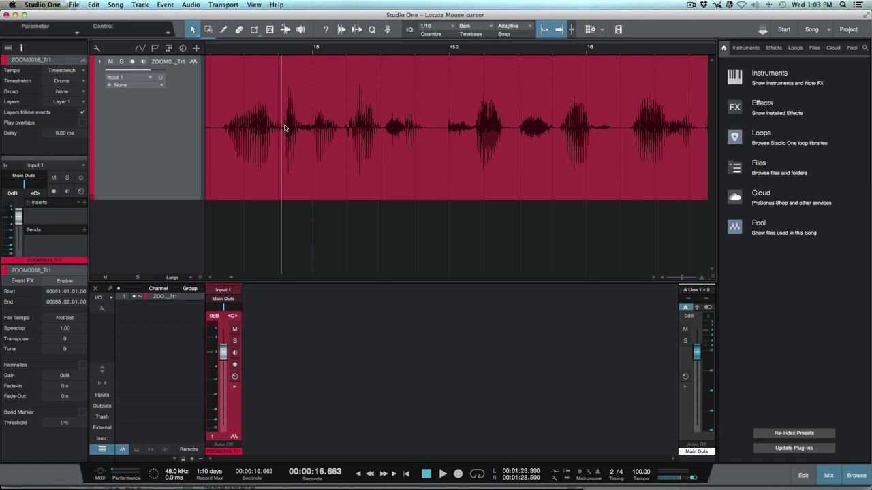
- Search the Keyboard Shortcuts for 'locate' to confirm Locate Mouse Cursor is Cmd+Space, then close Preferences
{"action": "left_click", "coordinate": [51, 6]}
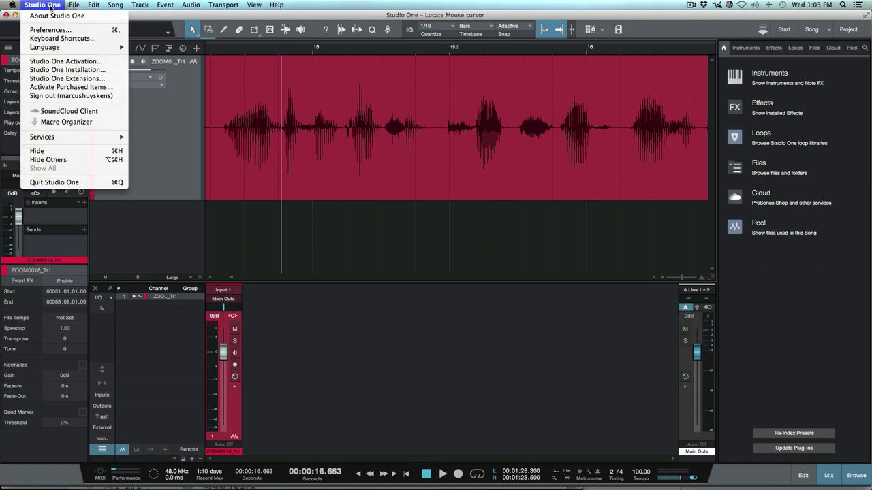
{"action": "left_click", "coordinate": [49, 39]}
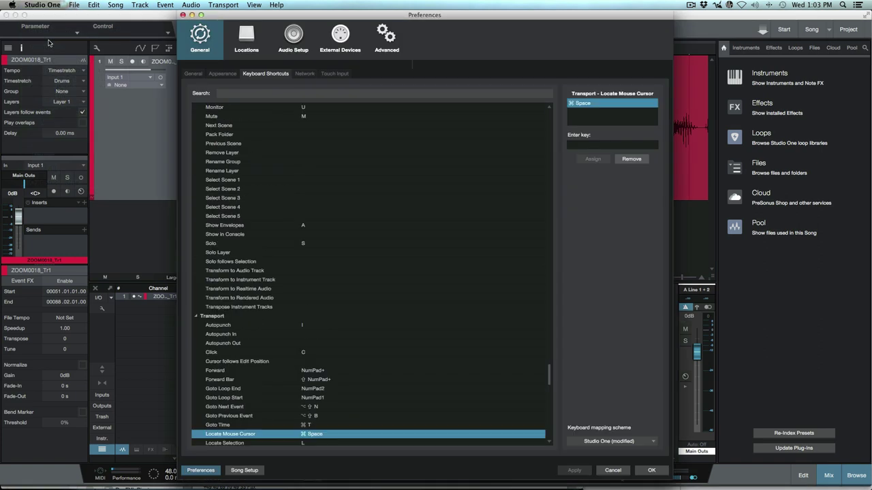
{"action": "left_click", "coordinate": [321, 93]}
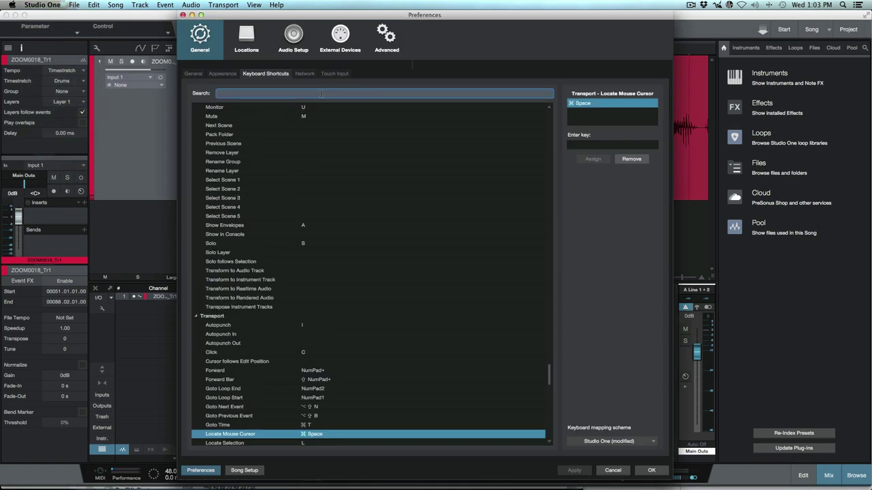
{"action": "type", "text": "locate"}
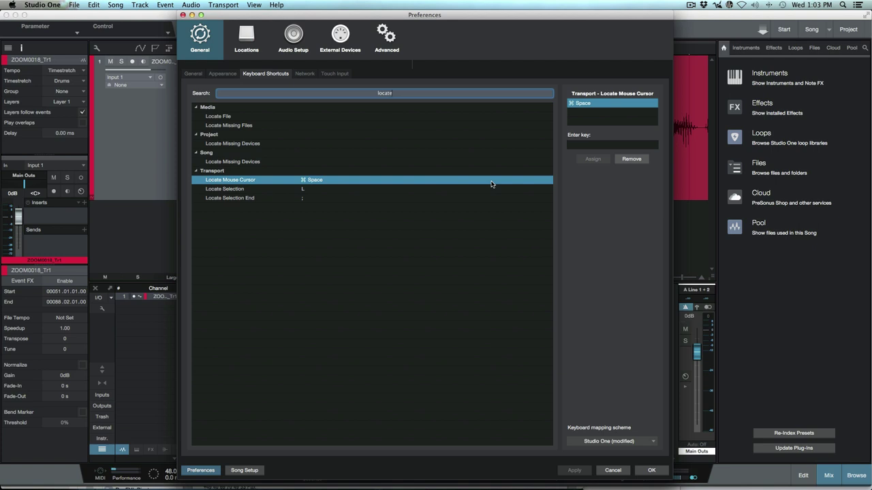
{"action": "left_click", "coordinate": [651, 470]}
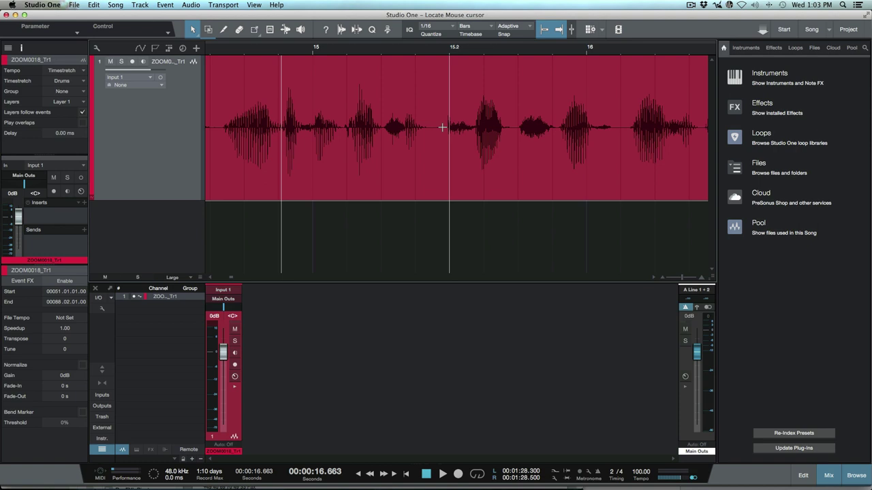
- Locate the playhead at the mouse position, first at 17.369 and then at 18.167 seconds
{"action": "key", "text": "l"}
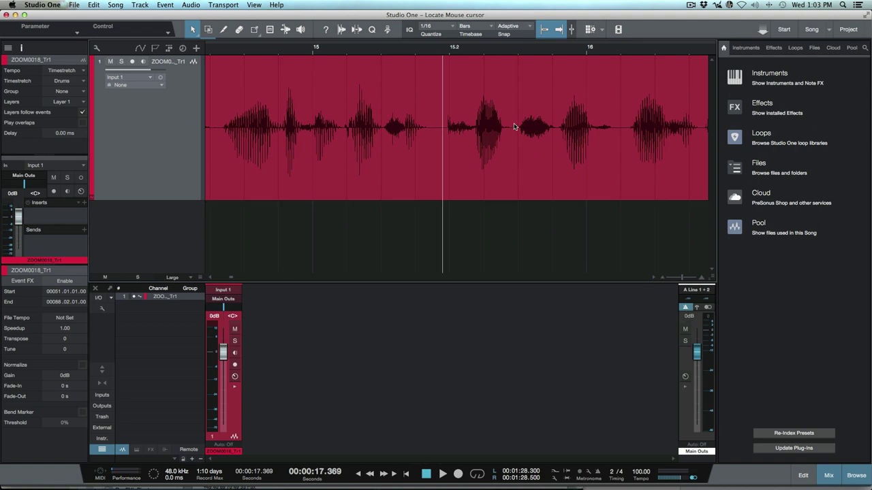
{"action": "key", "text": "l"}
{"action": "key", "text": "l"}
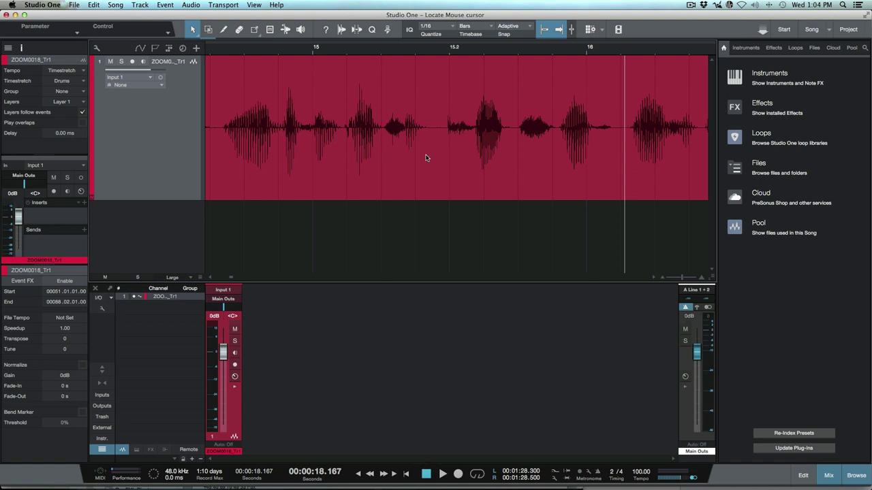
- Deselect the vocal event, locate the playhead at 17.330 seconds, and split the event there with Alt+X
{"action": "key", "text": "super+shift+a"}
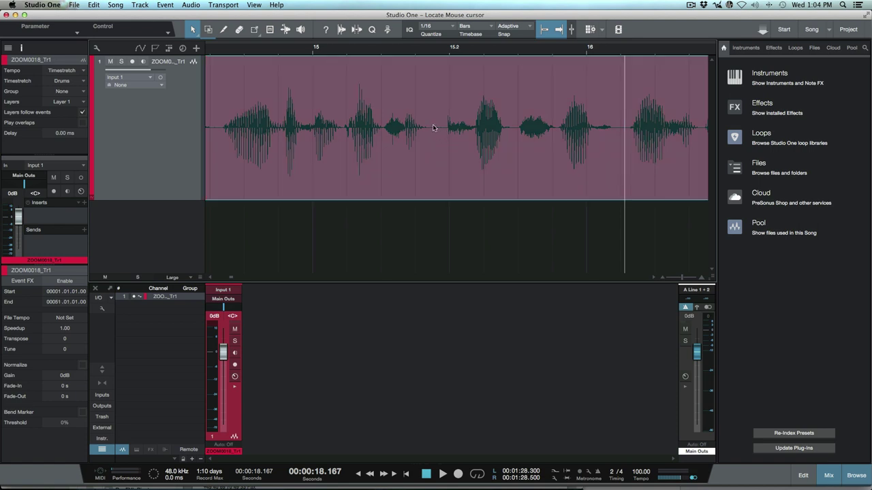
{"action": "key", "text": "l"}
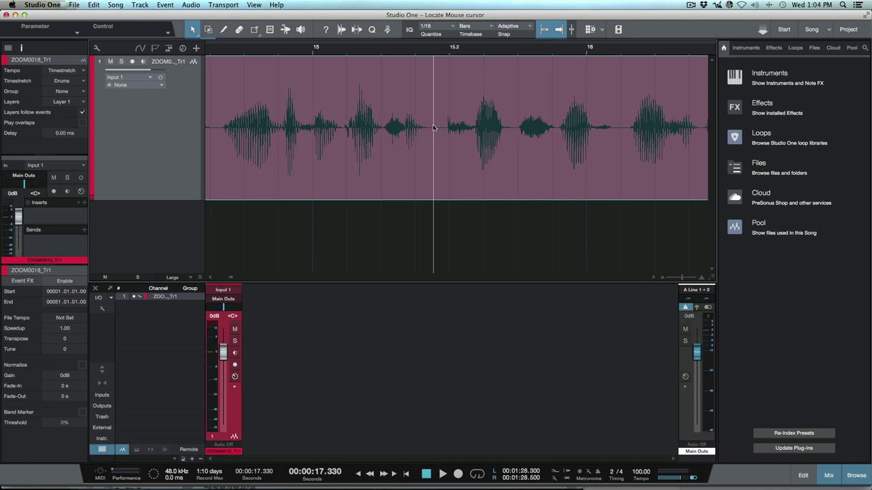
{"action": "key", "text": "alt+x"}
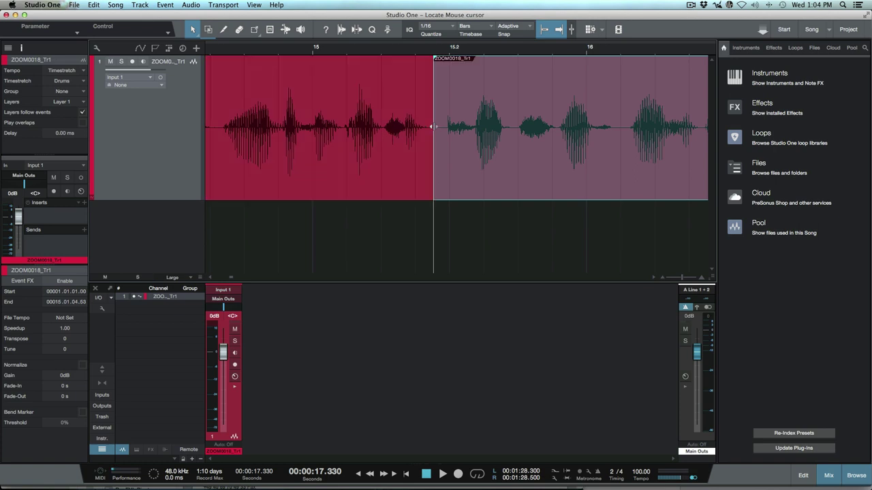